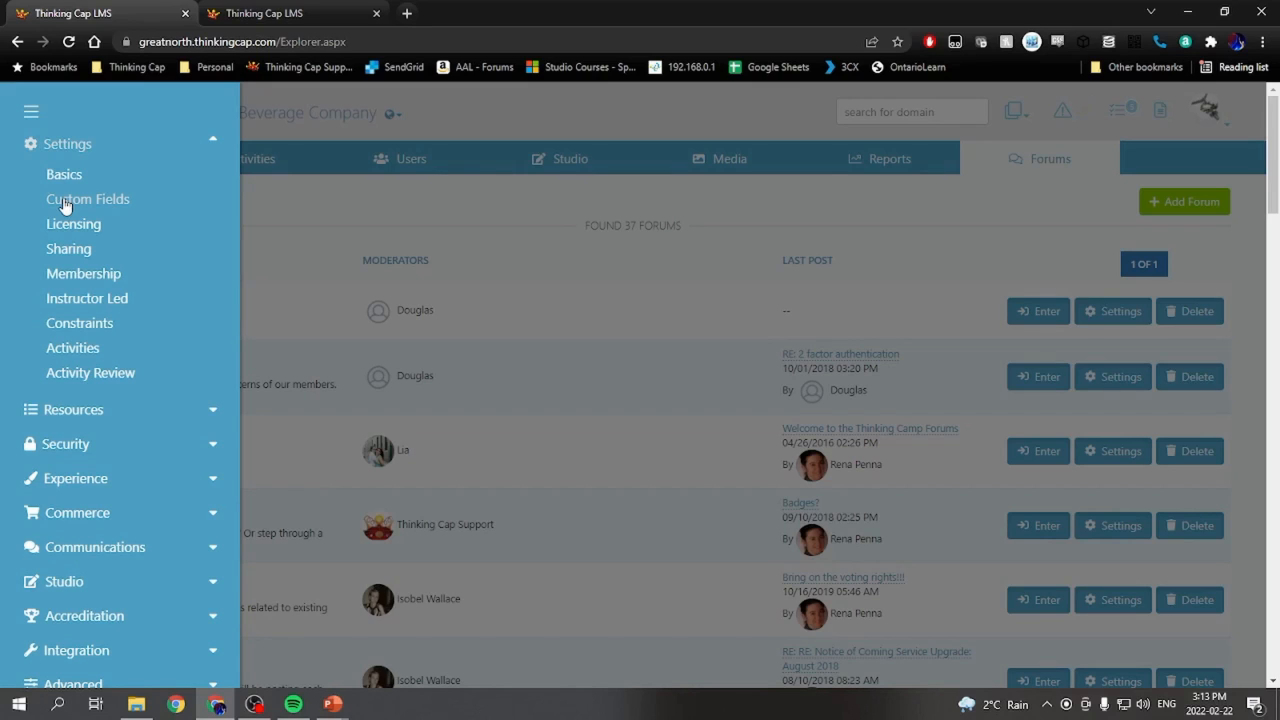
- Open the Custom Fields settings page and look through the list of existing custom fields
{"action": "left_click", "coordinate": [63, 201]}
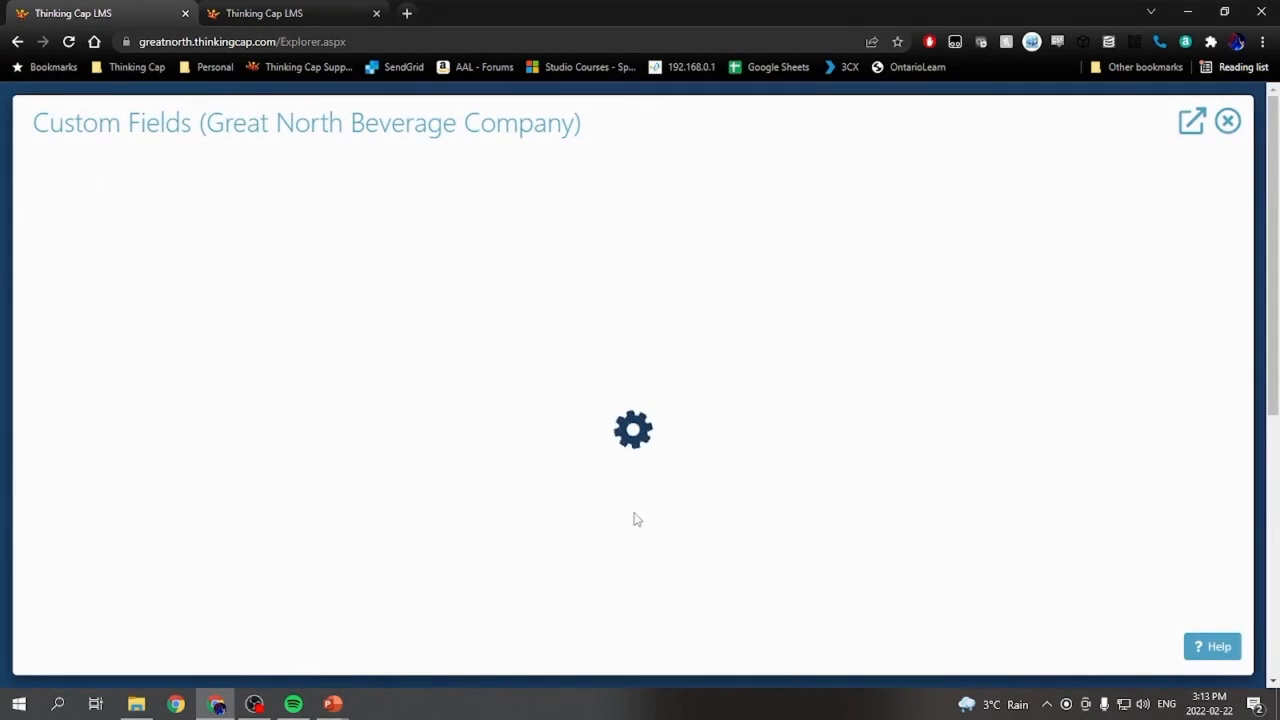
{"action": "scroll", "coordinate": [723, 437], "scroll_direction": "down", "scroll_amount": 1}
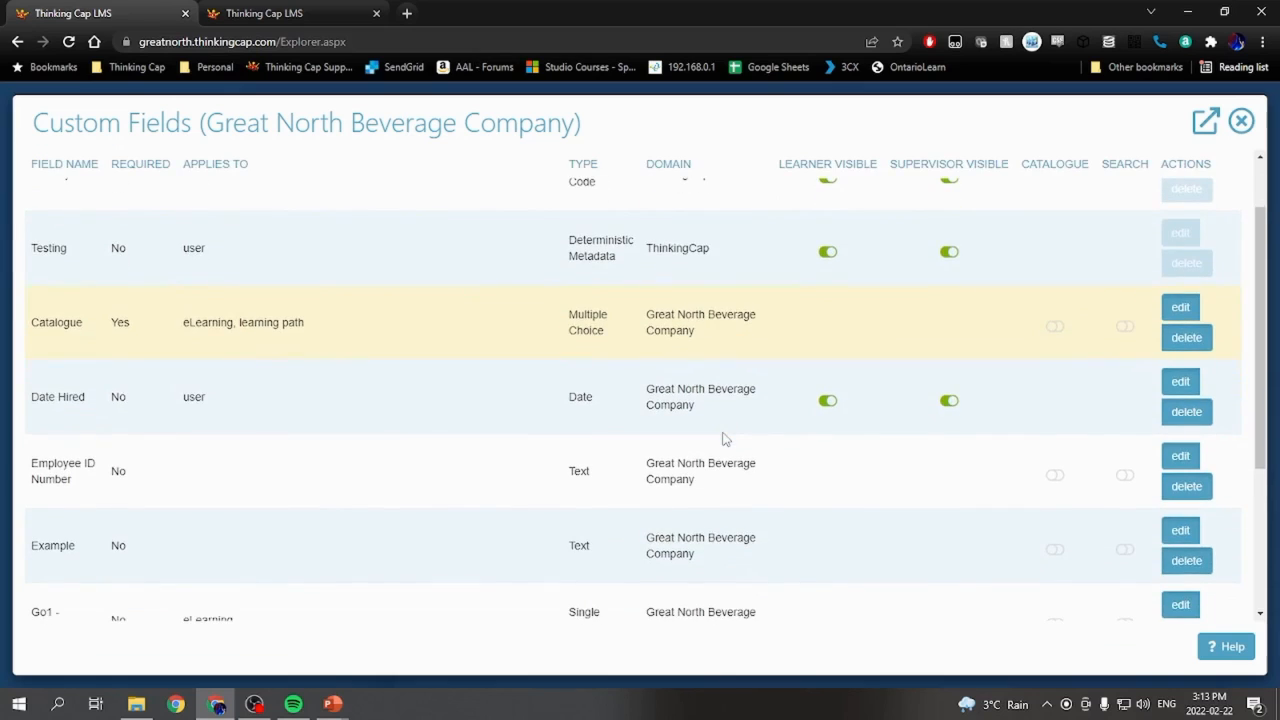
{"action": "scroll", "coordinate": [723, 437], "scroll_direction": "down", "scroll_amount": 3}
{"action": "scroll", "coordinate": [725, 440], "scroll_direction": "up", "scroll_amount": 5}
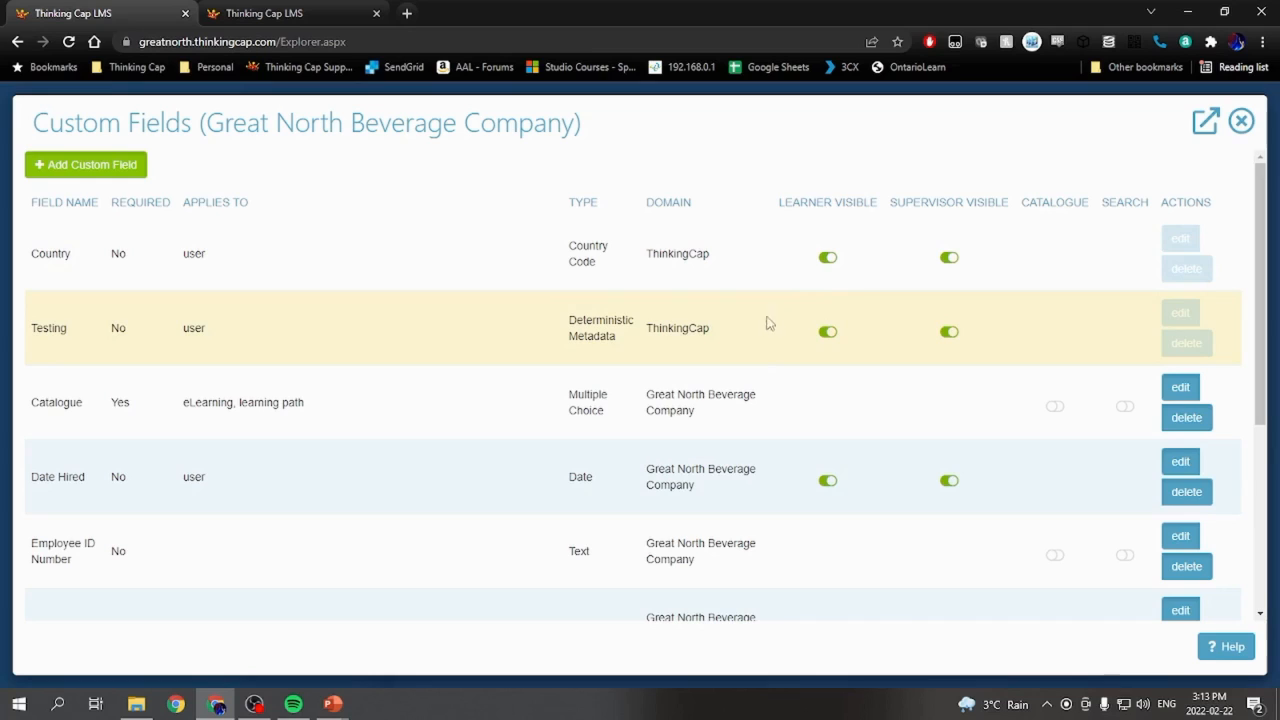
{"action": "scroll", "coordinate": [730, 362], "scroll_direction": "down", "scroll_amount": 3}
{"action": "scroll", "coordinate": [730, 362], "scroll_direction": "up", "scroll_amount": 3}
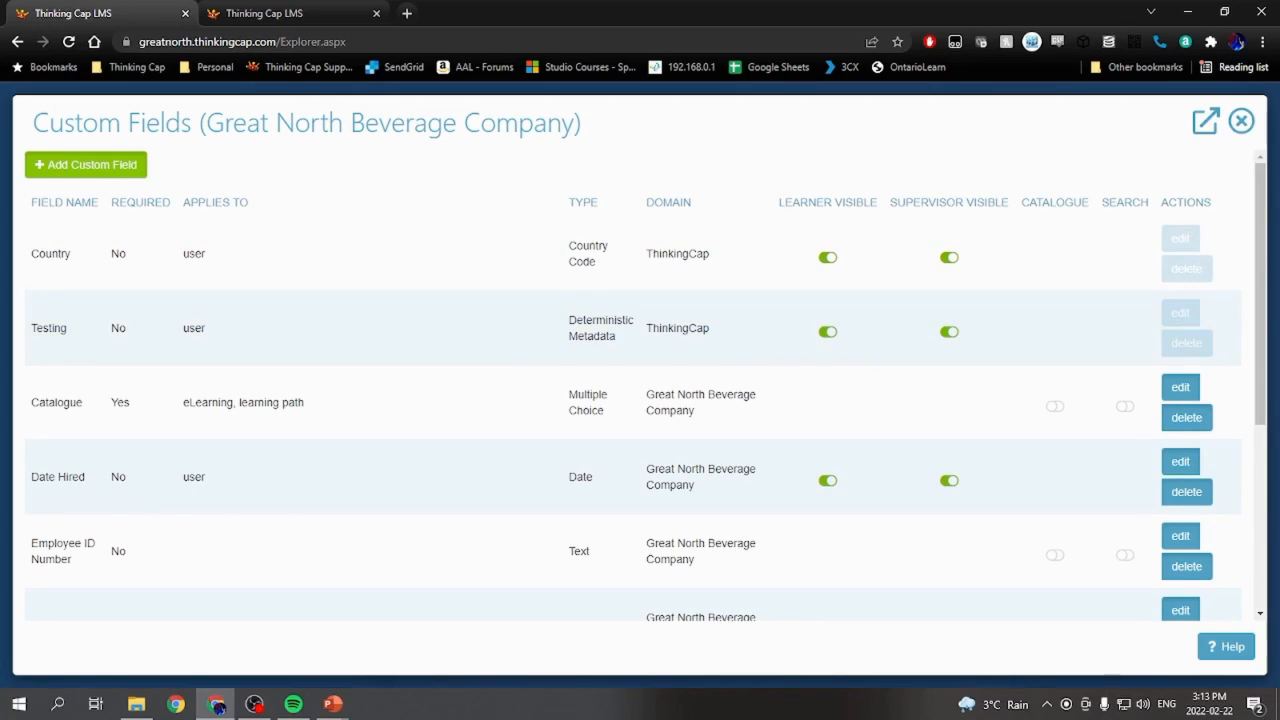
{"action": "scroll", "coordinate": [620, 229], "scroll_direction": "down", "scroll_amount": 3}
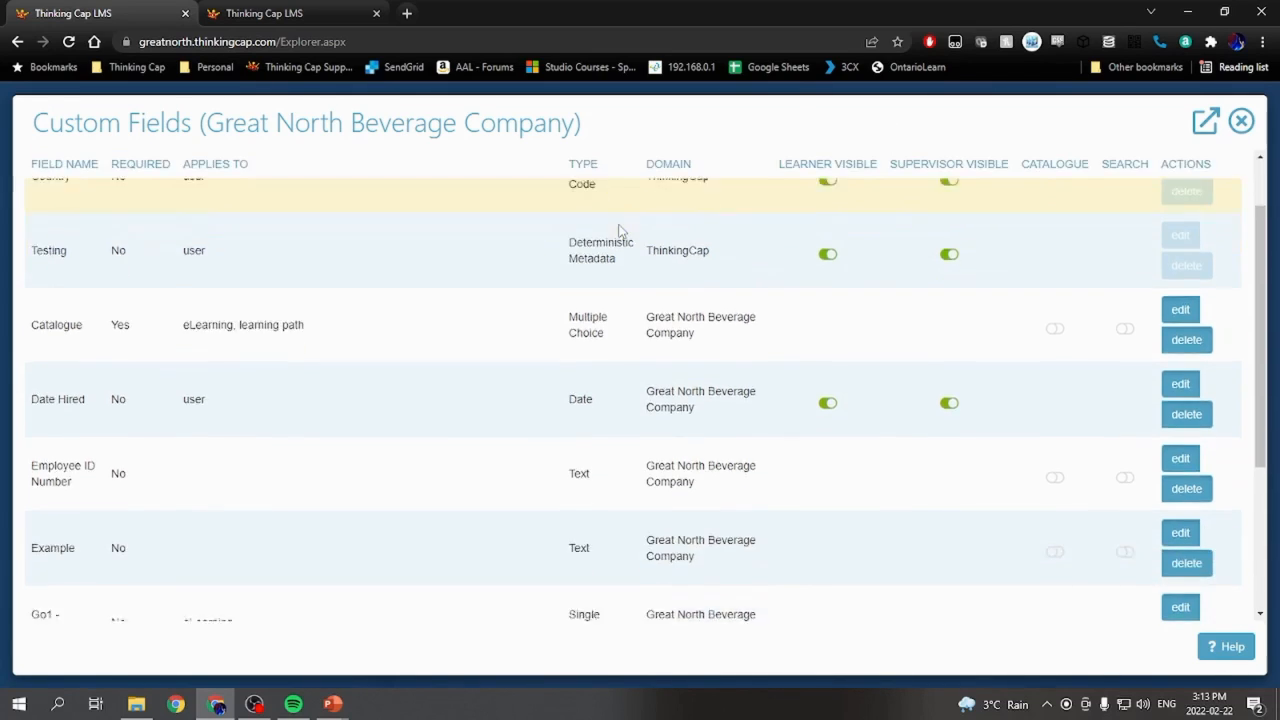
{"action": "scroll", "coordinate": [620, 229], "scroll_direction": "up", "scroll_amount": 3}
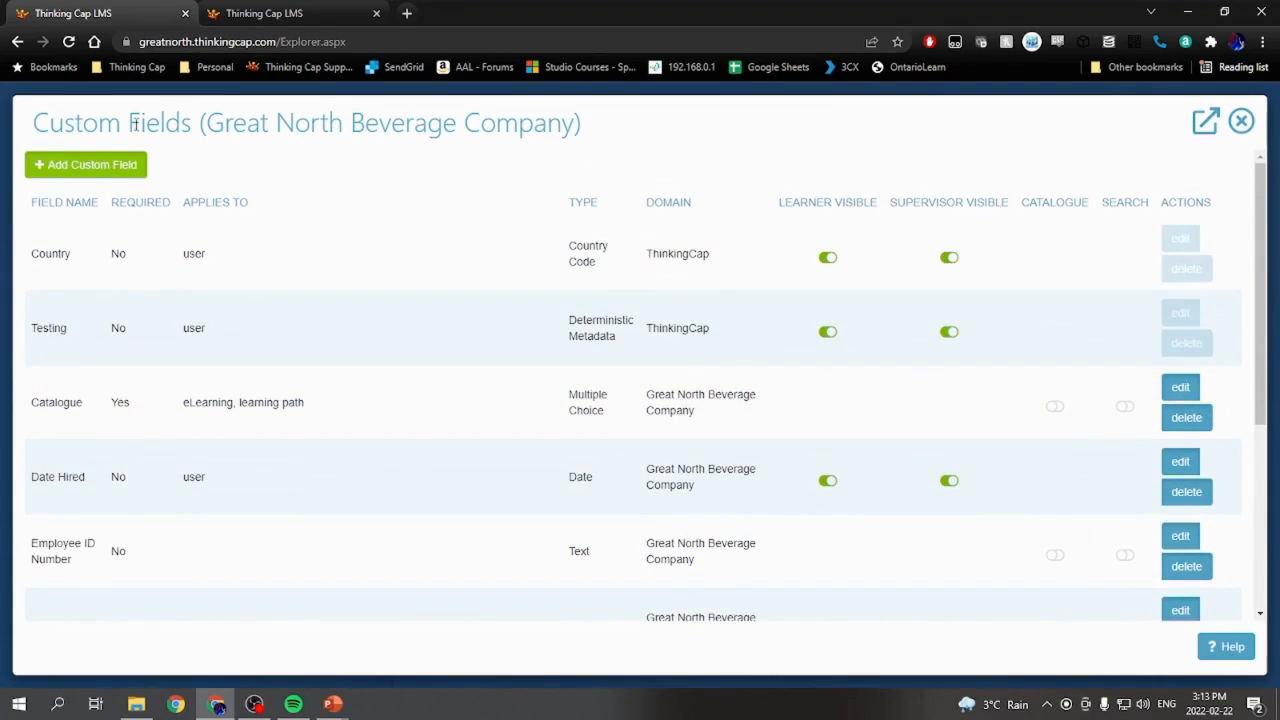
- Add a custom field named "Location?" with the description "Location of user" and the field type Country Code
{"action": "left_click", "coordinate": [80, 170]}
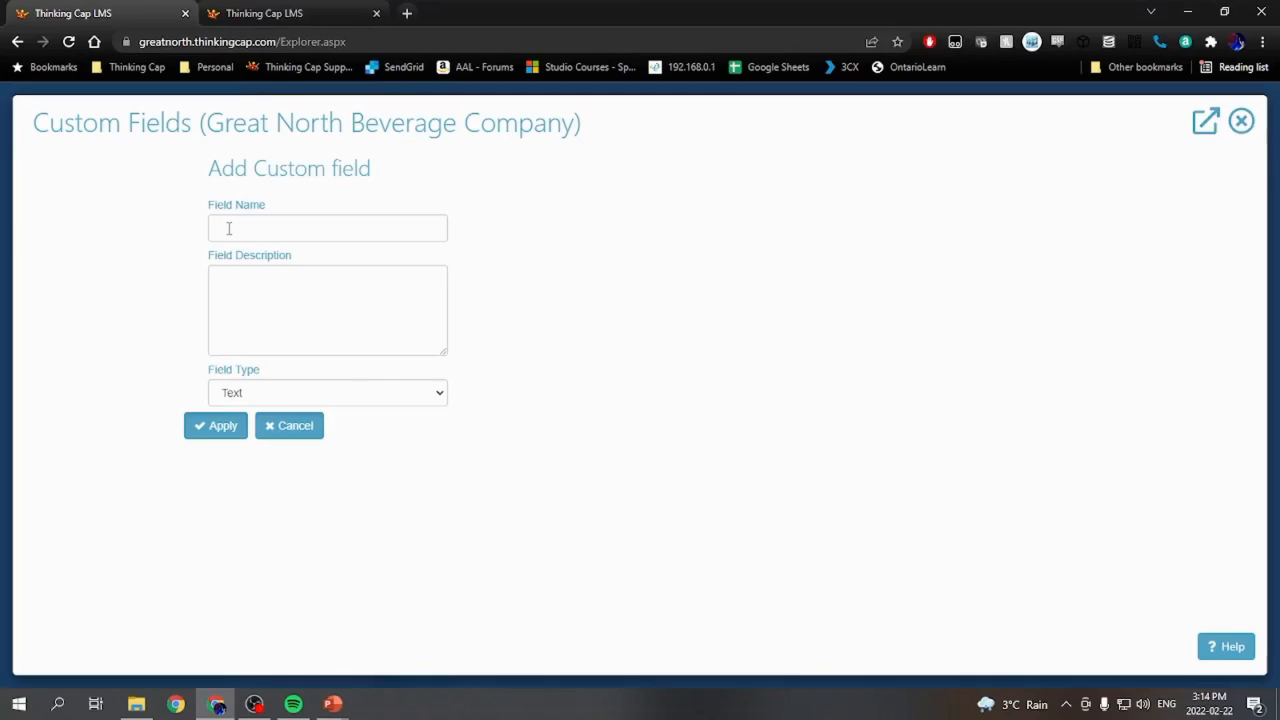
{"action": "left_click", "coordinate": [229, 228]}
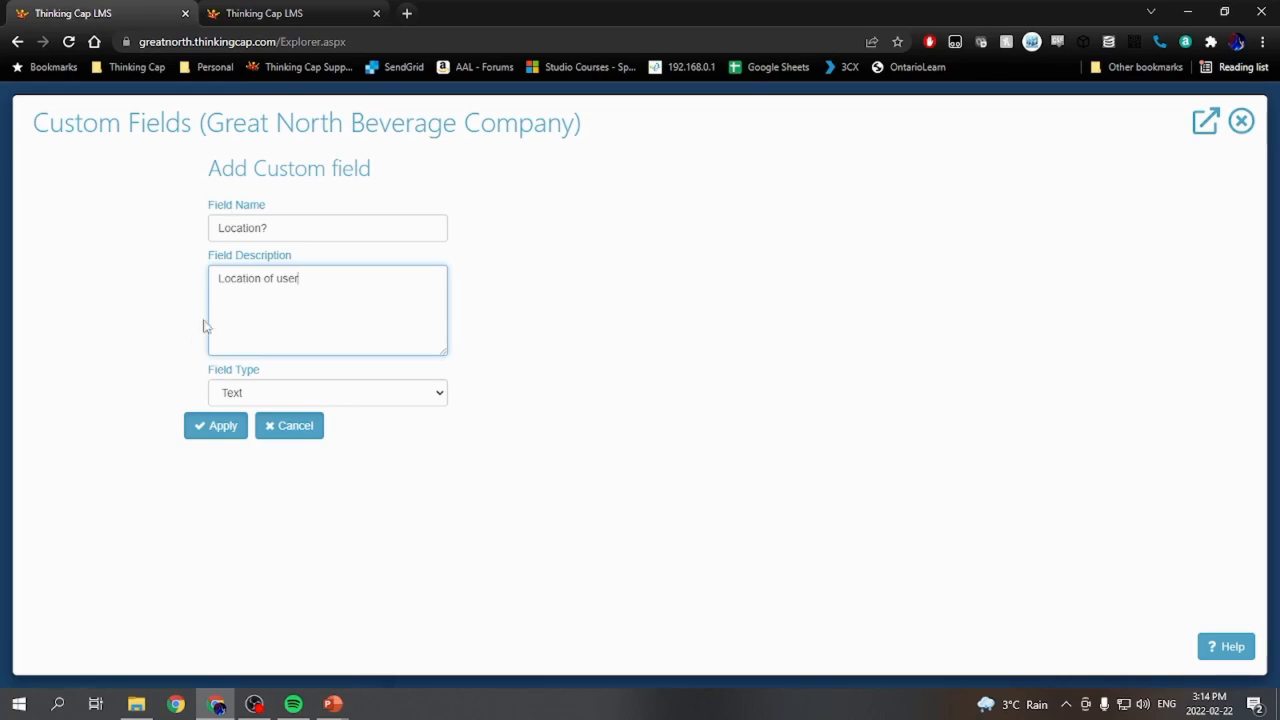
{"action": "left_click", "coordinate": [244, 398]}
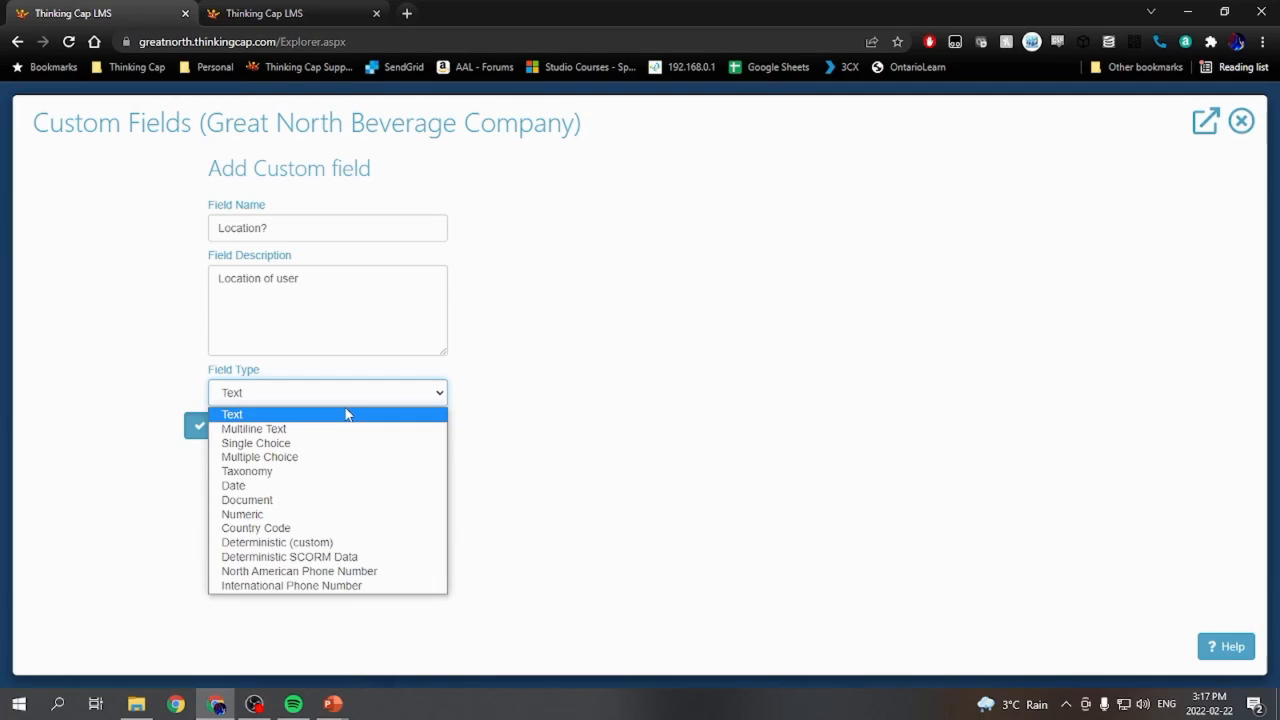
{"action": "left_click", "coordinate": [377, 529]}
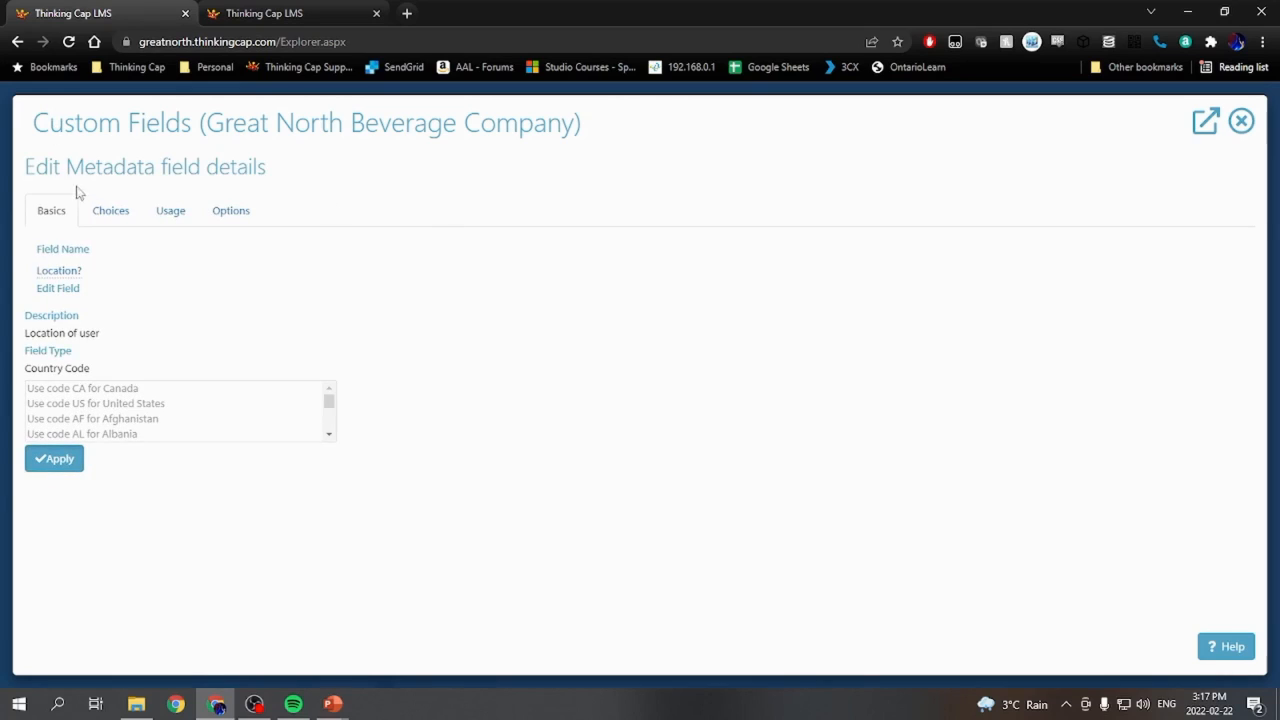
- Check the new field's Choices section, then close the Custom Fields window
{"action": "left_click", "coordinate": [107, 213]}
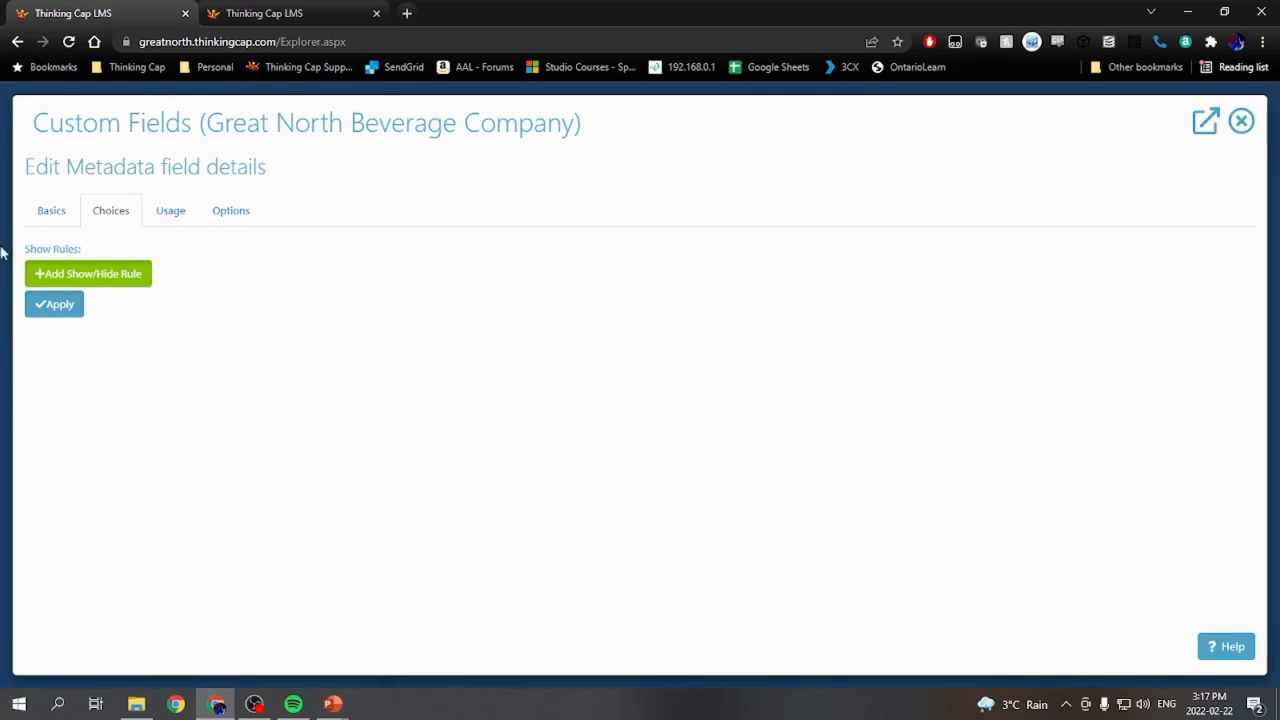
{"action": "left_click", "coordinate": [1241, 121]}
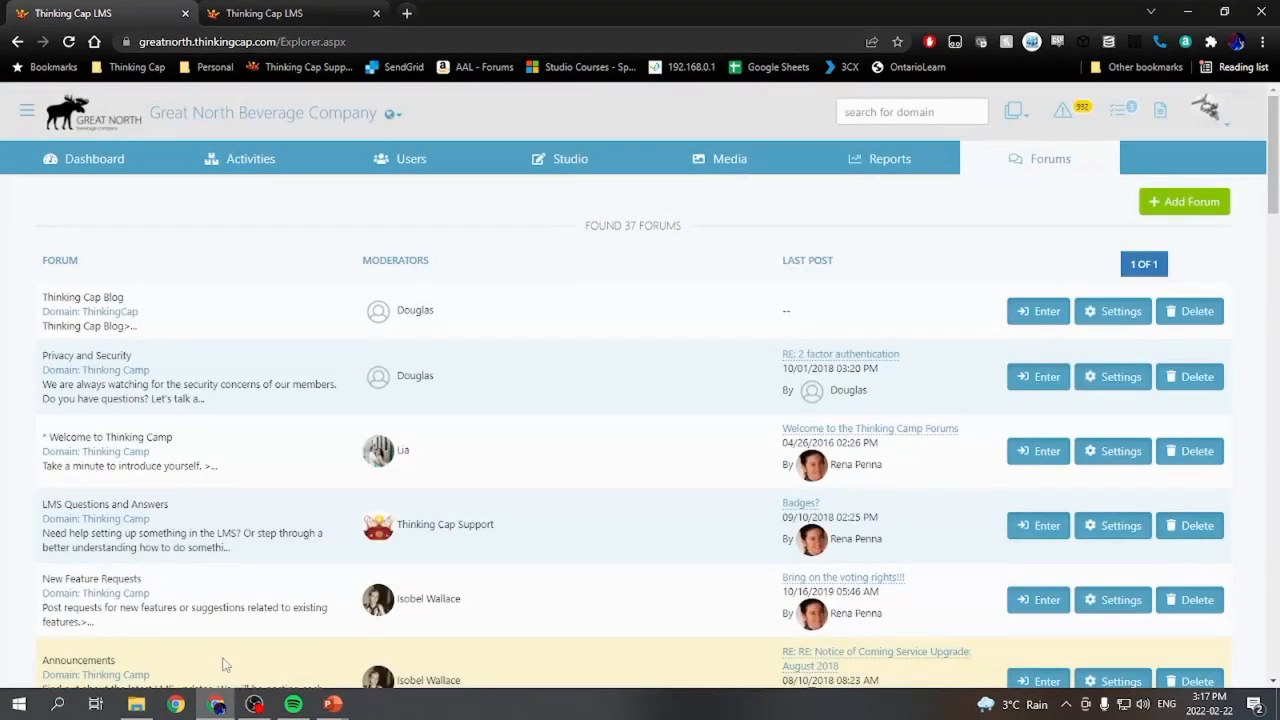
- Reopen the Custom Fields settings and open the Hierarchy field for editing
{"action": "left_click", "coordinate": [26, 112]}
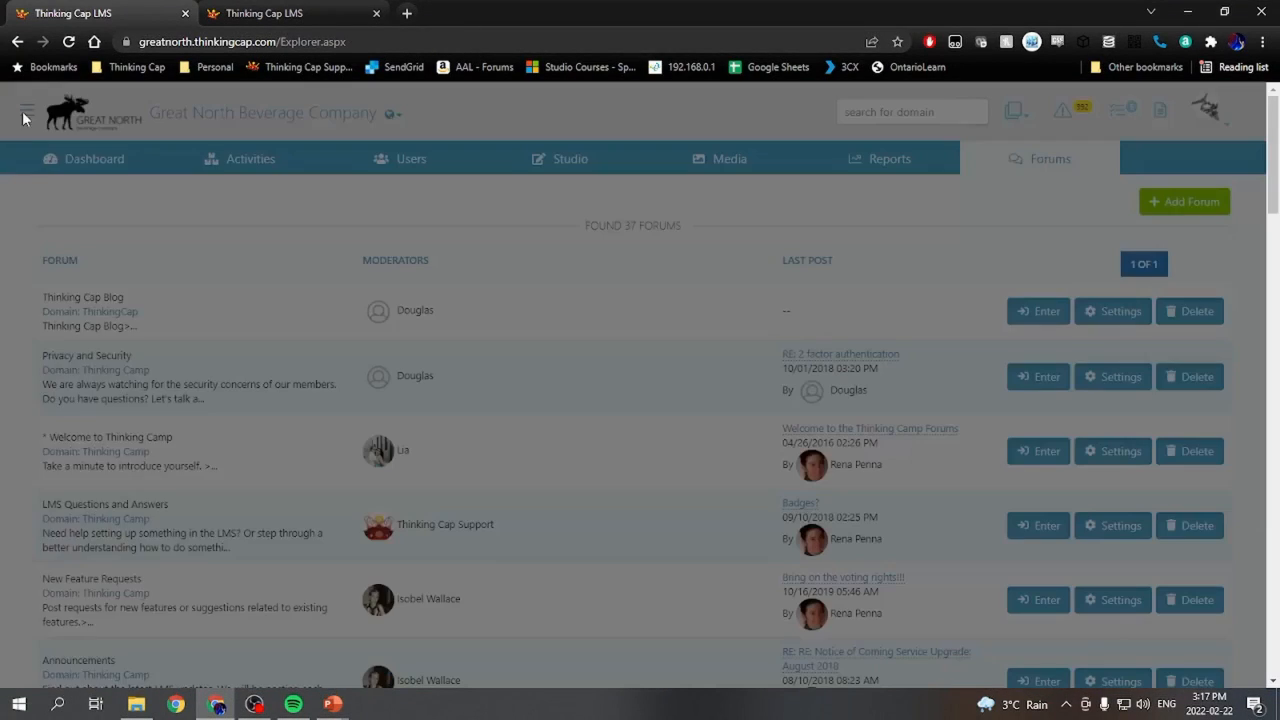
{"action": "left_click", "coordinate": [58, 150]}
{"action": "left_click", "coordinate": [72, 200]}
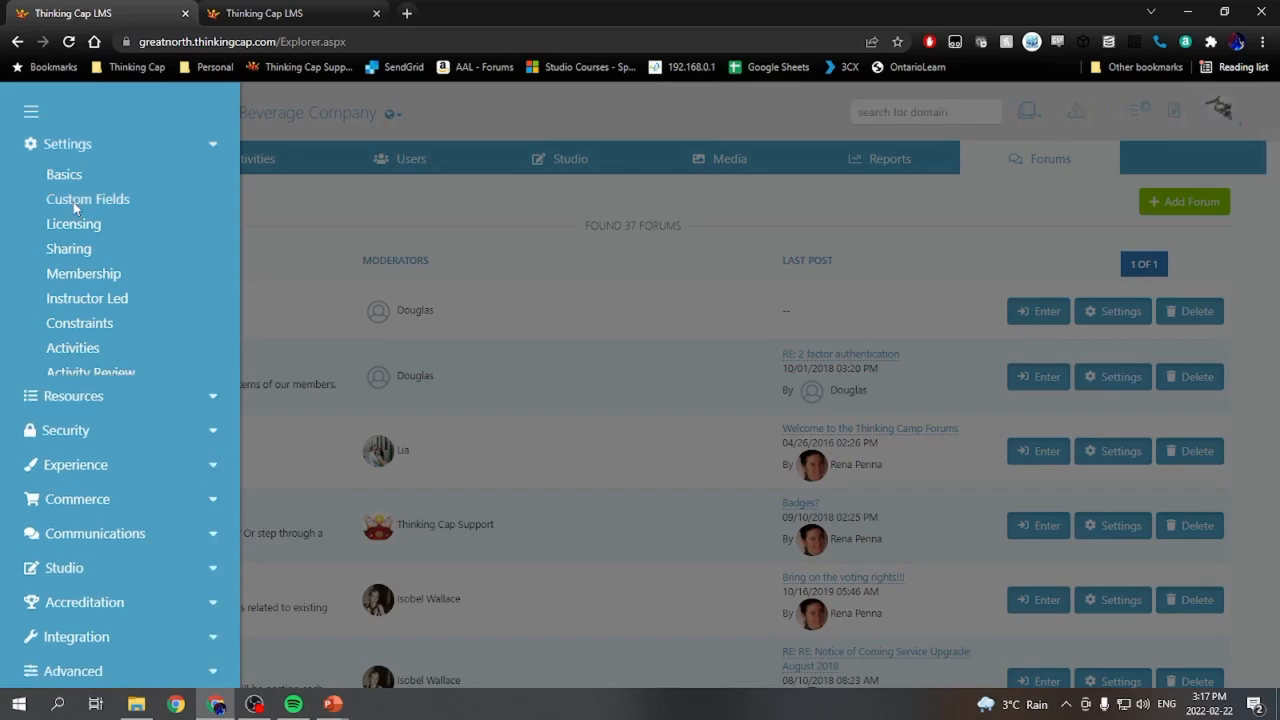
{"action": "scroll", "coordinate": [488, 435], "scroll_direction": "down", "scroll_amount": 10}
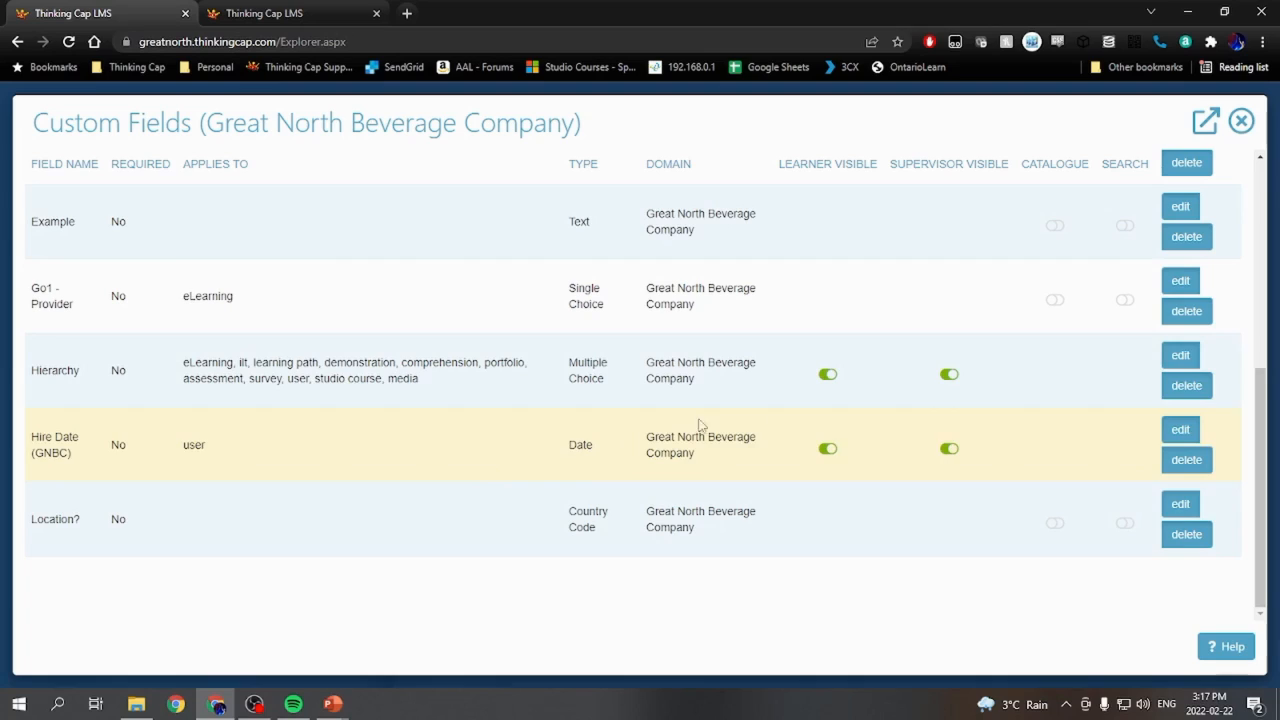
{"action": "left_click", "coordinate": [1183, 366]}
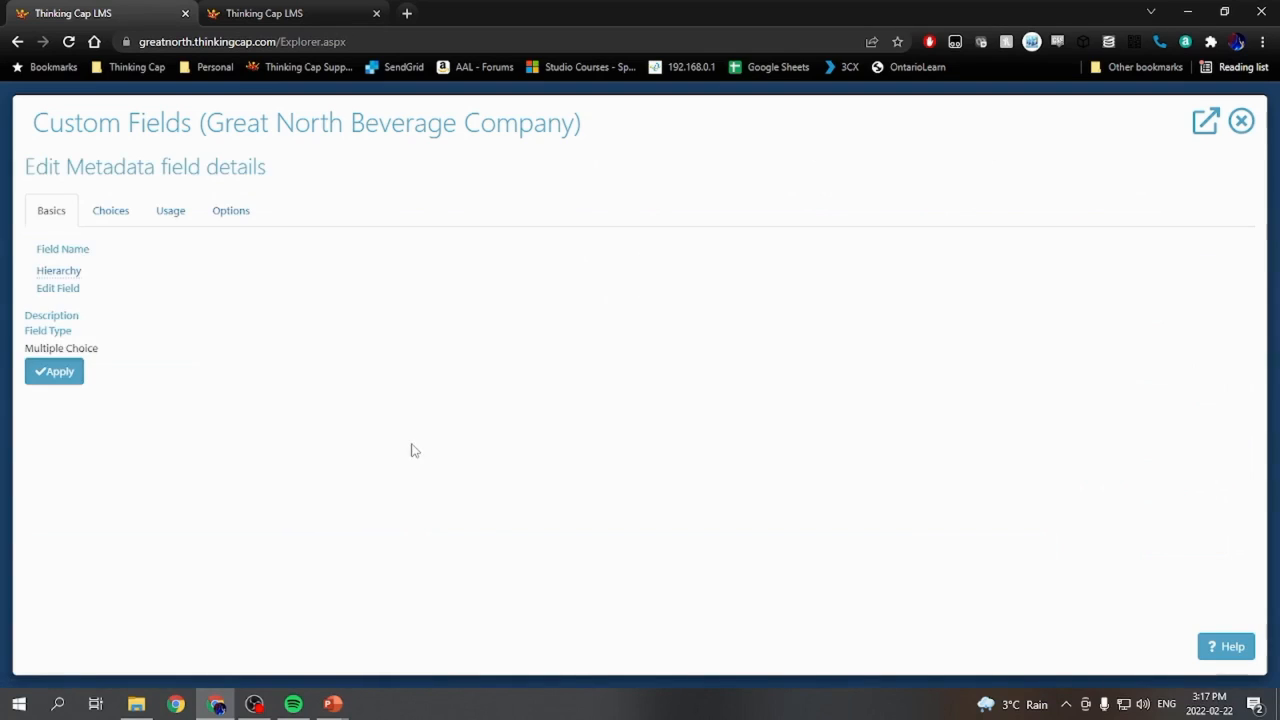
- Open the Hierarchy field's N/A choice in the Edit Choice dialog, examine its language entries and default-choice option, then close it
{"action": "left_click", "coordinate": [112, 222]}
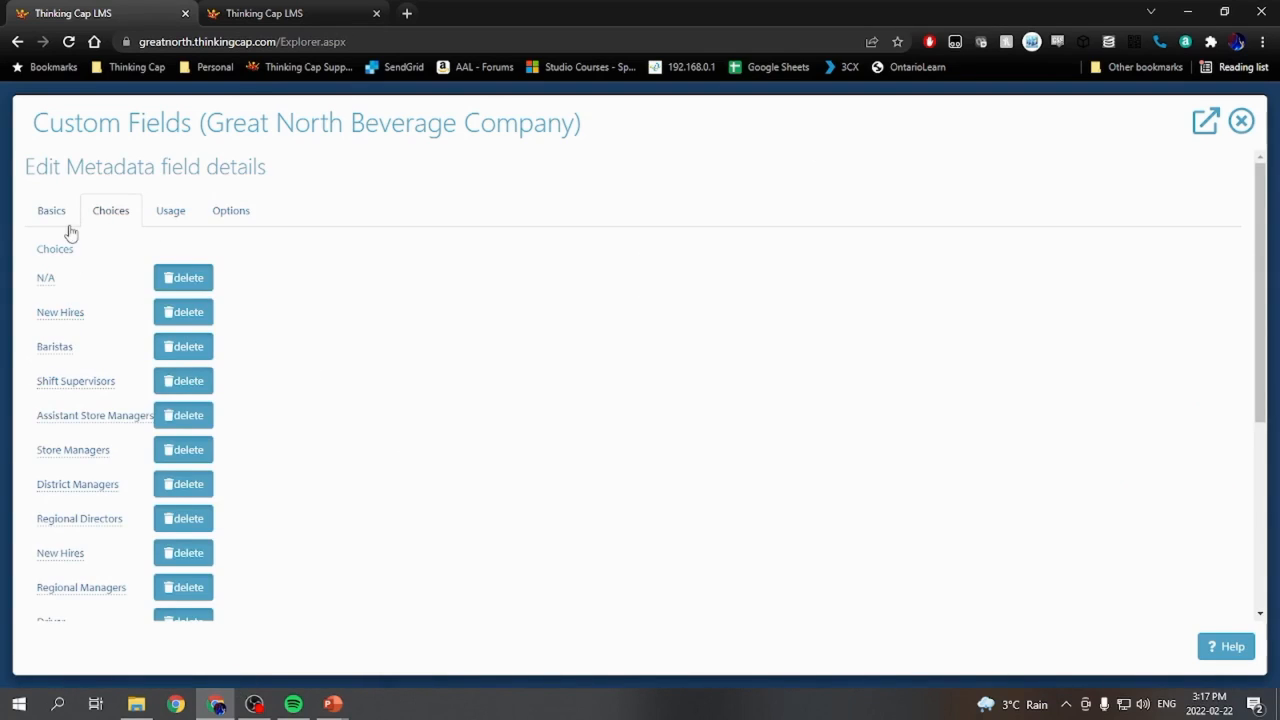
{"action": "scroll", "coordinate": [60, 450], "scroll_direction": "down", "scroll_amount": 2}
{"action": "scroll", "coordinate": [76, 535], "scroll_direction": "up", "scroll_amount": 2}
{"action": "left_click", "coordinate": [45, 281]}
{"action": "scroll", "coordinate": [517, 407], "scroll_direction": "down", "scroll_amount": 5}
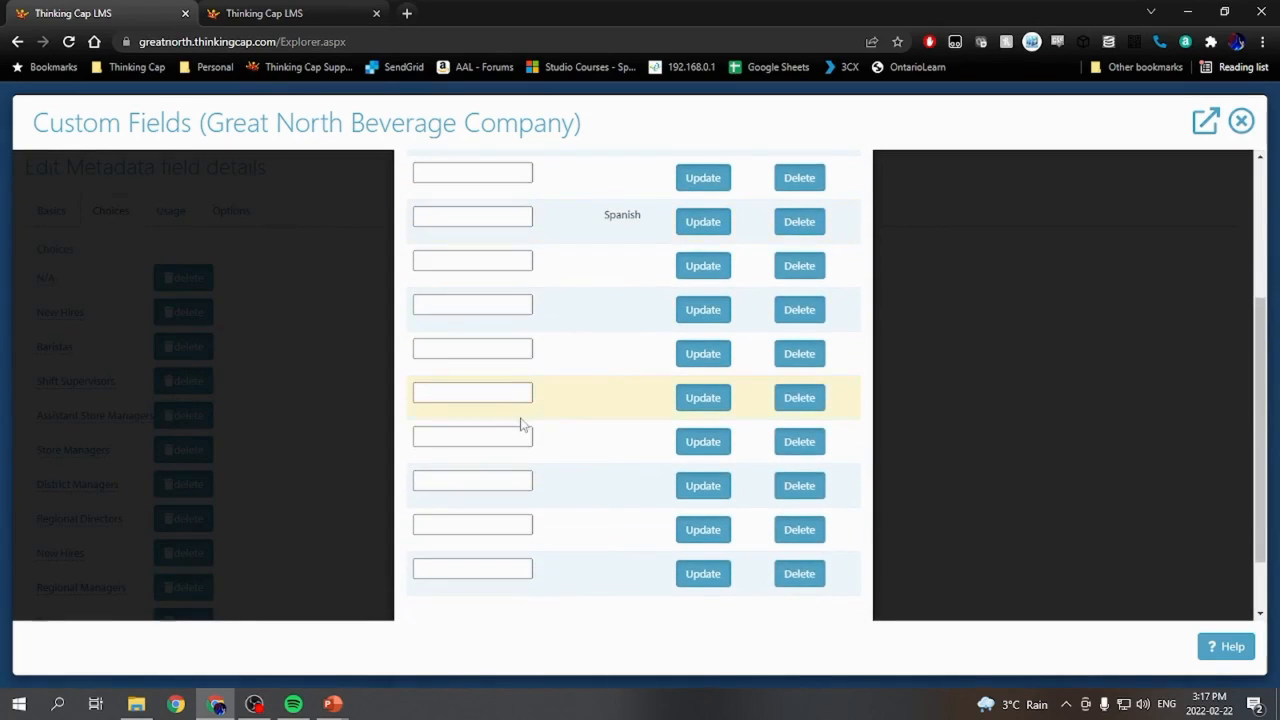
{"action": "scroll", "coordinate": [522, 420], "scroll_direction": "up", "scroll_amount": 5}
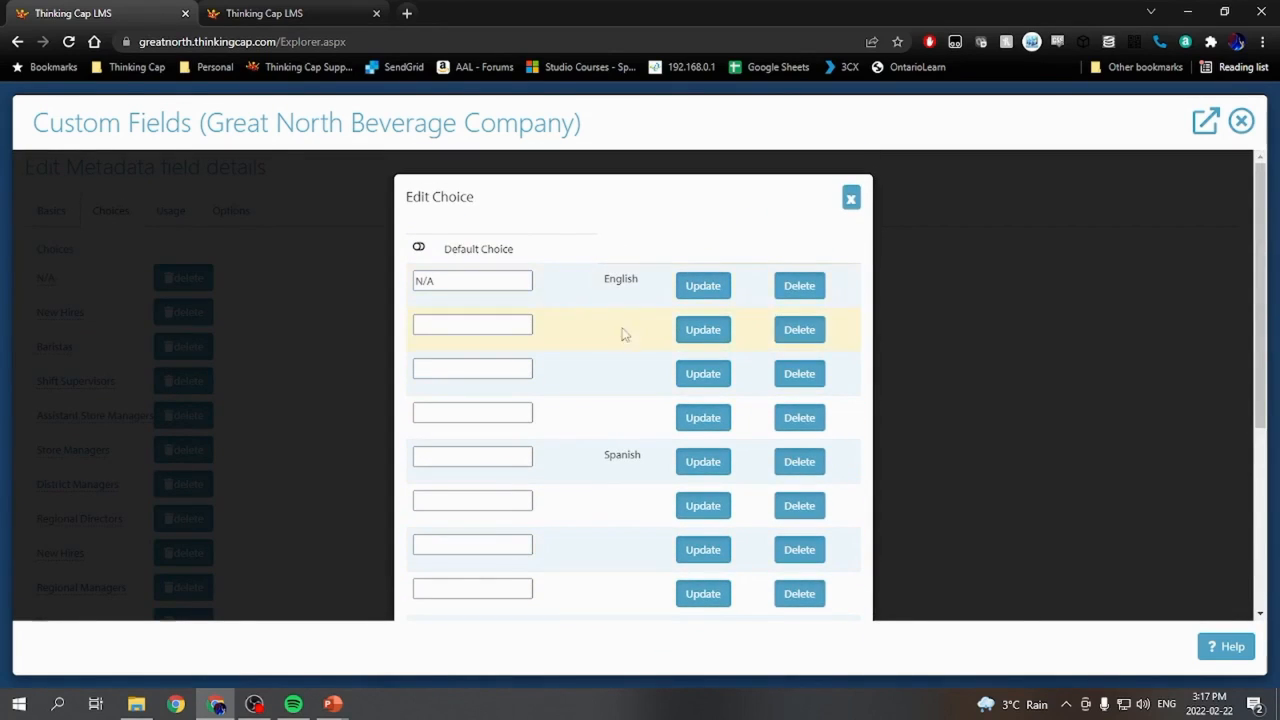
{"action": "left_click", "coordinate": [486, 283]}
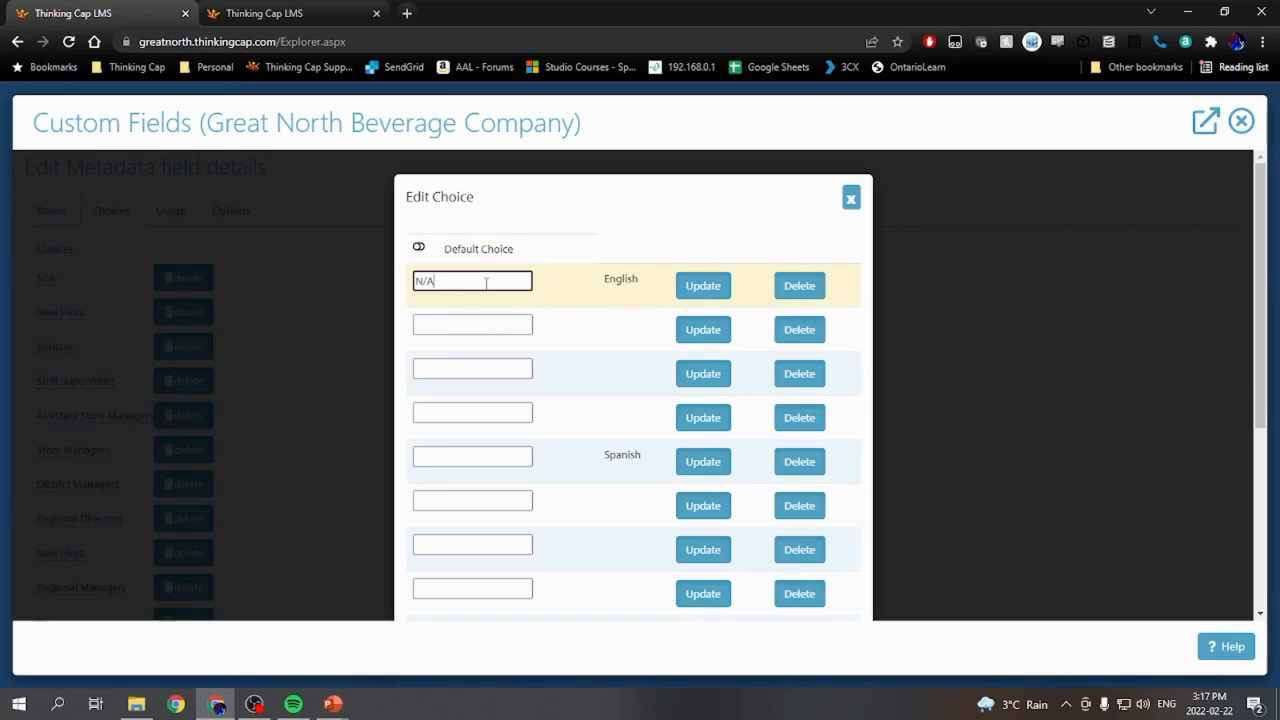
{"action": "left_click", "coordinate": [419, 250]}
{"action": "left_click", "coordinate": [850, 197]}
- Examine the Hierarchy field's Usage settings for required status and the item types it applies to
{"action": "scroll", "coordinate": [195, 342], "scroll_direction": "down", "scroll_amount": 2}
{"action": "scroll", "coordinate": [195, 342], "scroll_direction": "down", "scroll_amount": 3}
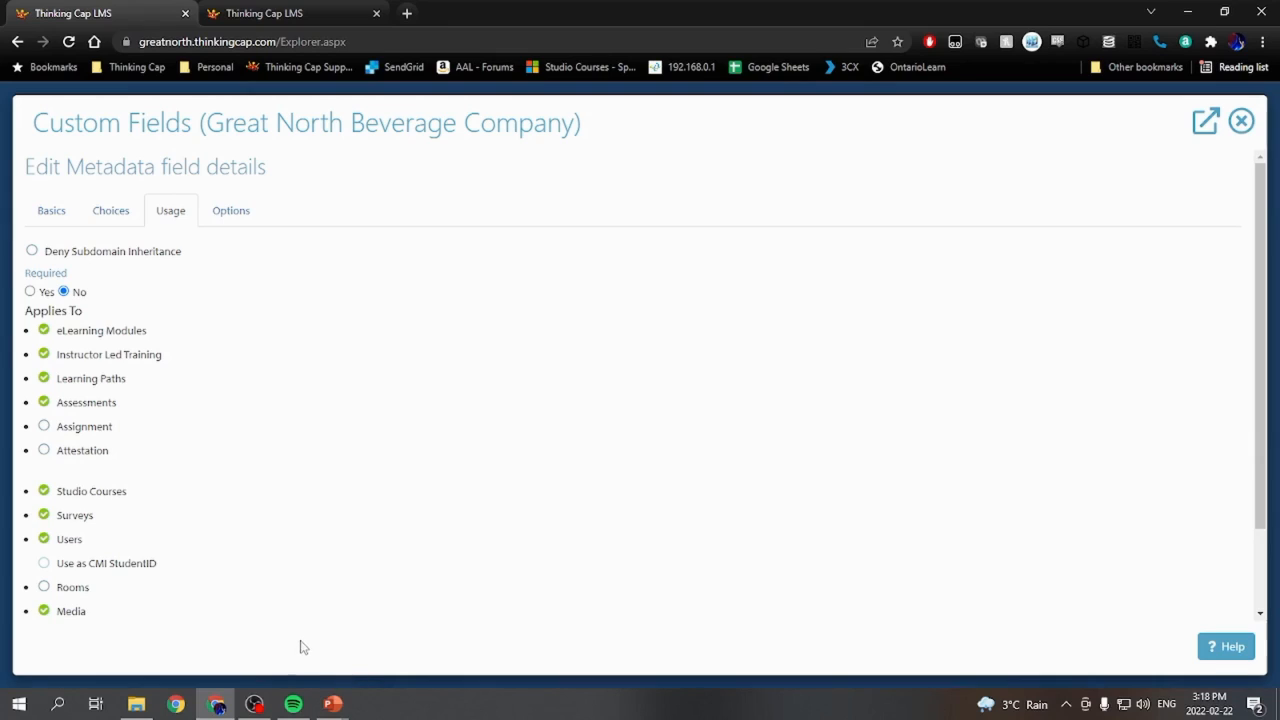
{"action": "scroll", "coordinate": [333, 621], "scroll_direction": "down", "scroll_amount": 1}
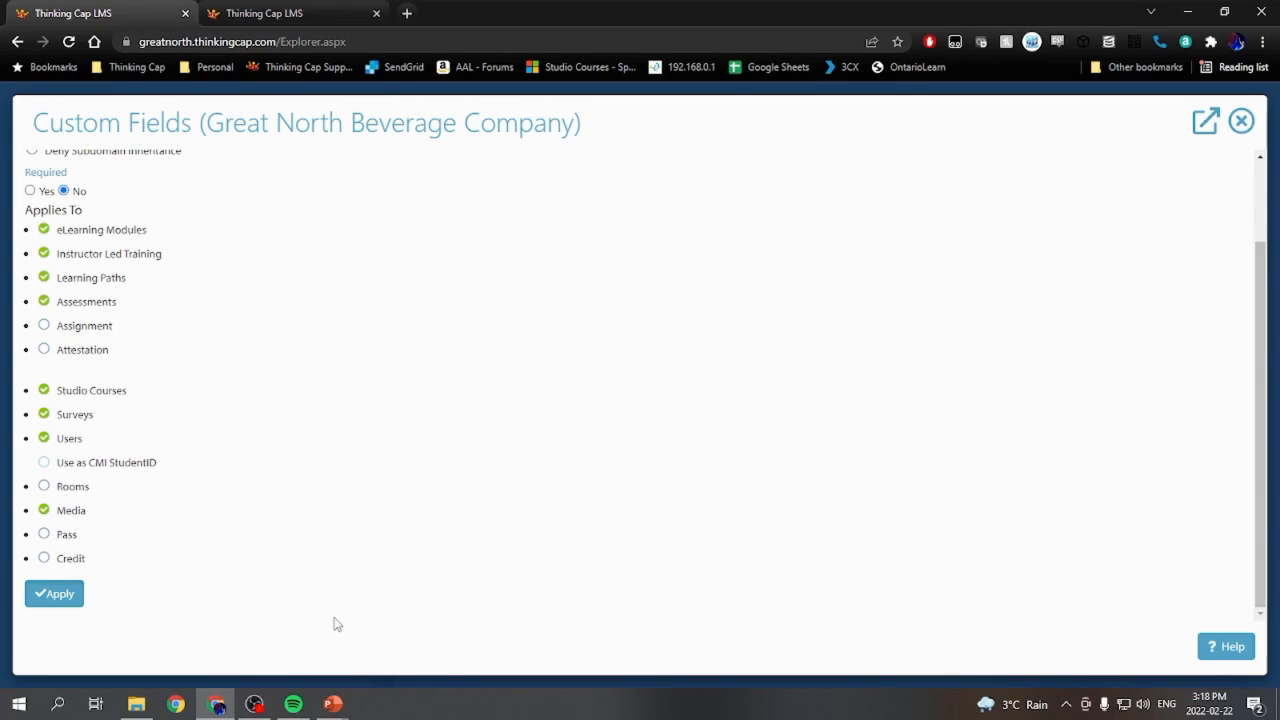
{"action": "scroll", "coordinate": [335, 624], "scroll_direction": "up", "scroll_amount": 1}
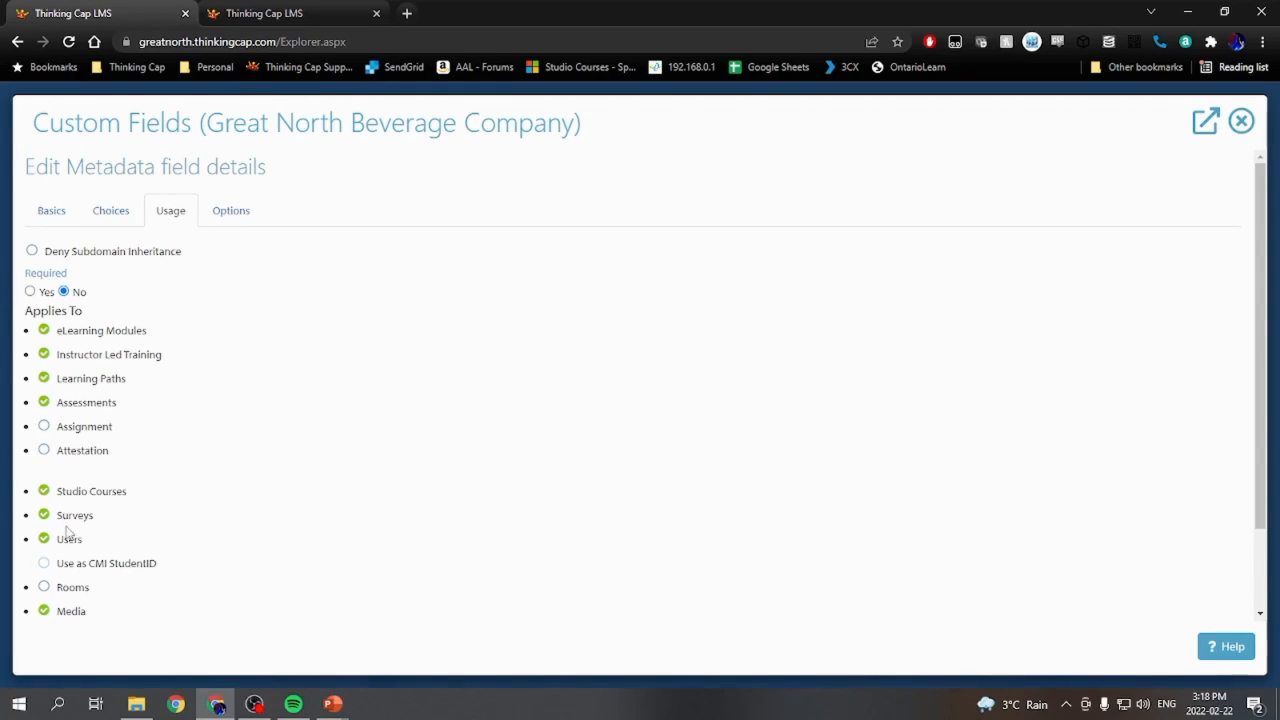
- Review the Hierarchy field's viewing, editing, filter and export options, then apply the field settings
{"action": "left_click", "coordinate": [236, 214]}
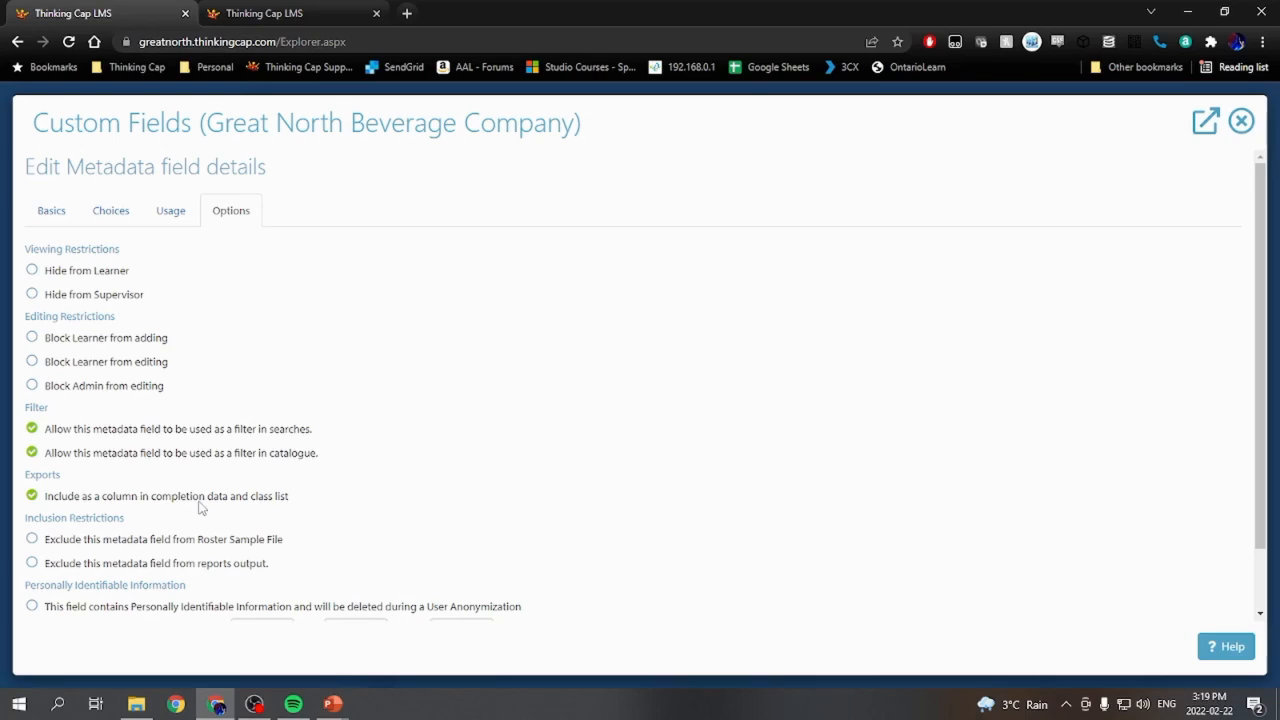
{"action": "scroll", "coordinate": [358, 517], "scroll_direction": "down", "scroll_amount": 1}
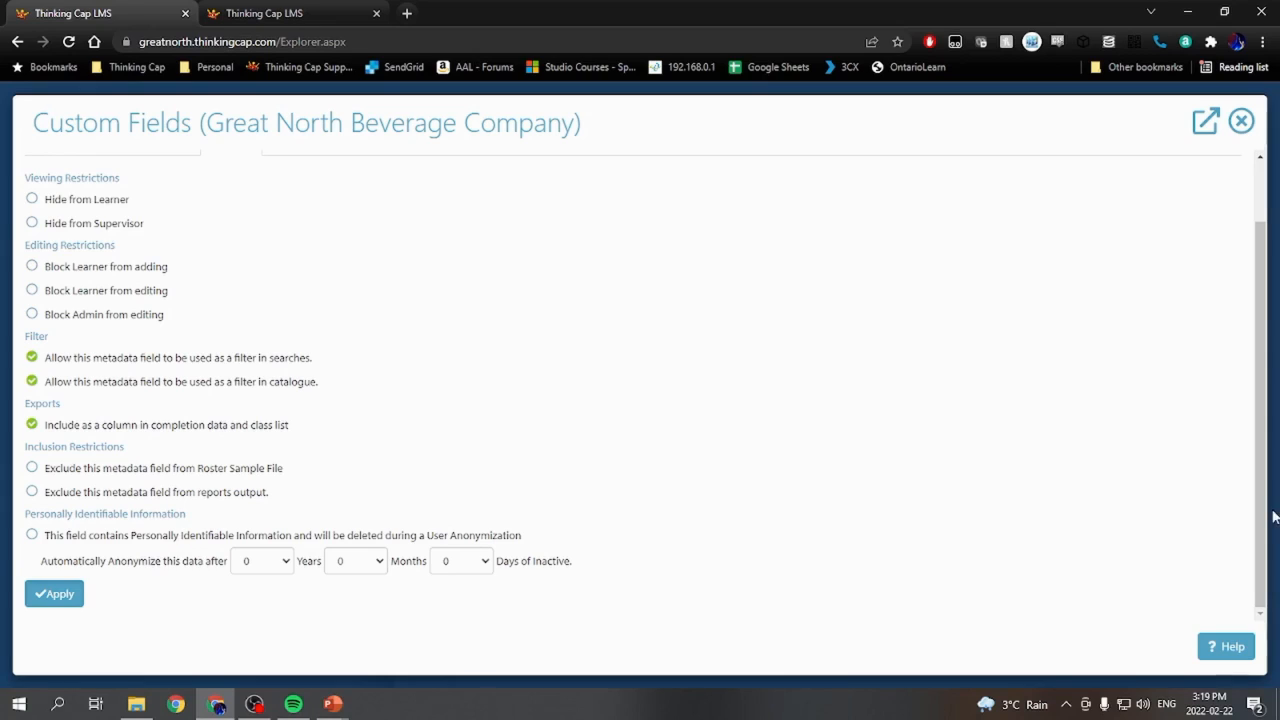
{"action": "scroll", "coordinate": [371, 366], "scroll_direction": "up", "scroll_amount": 1}
{"action": "scroll", "coordinate": [371, 366], "scroll_direction": "down", "scroll_amount": 1}
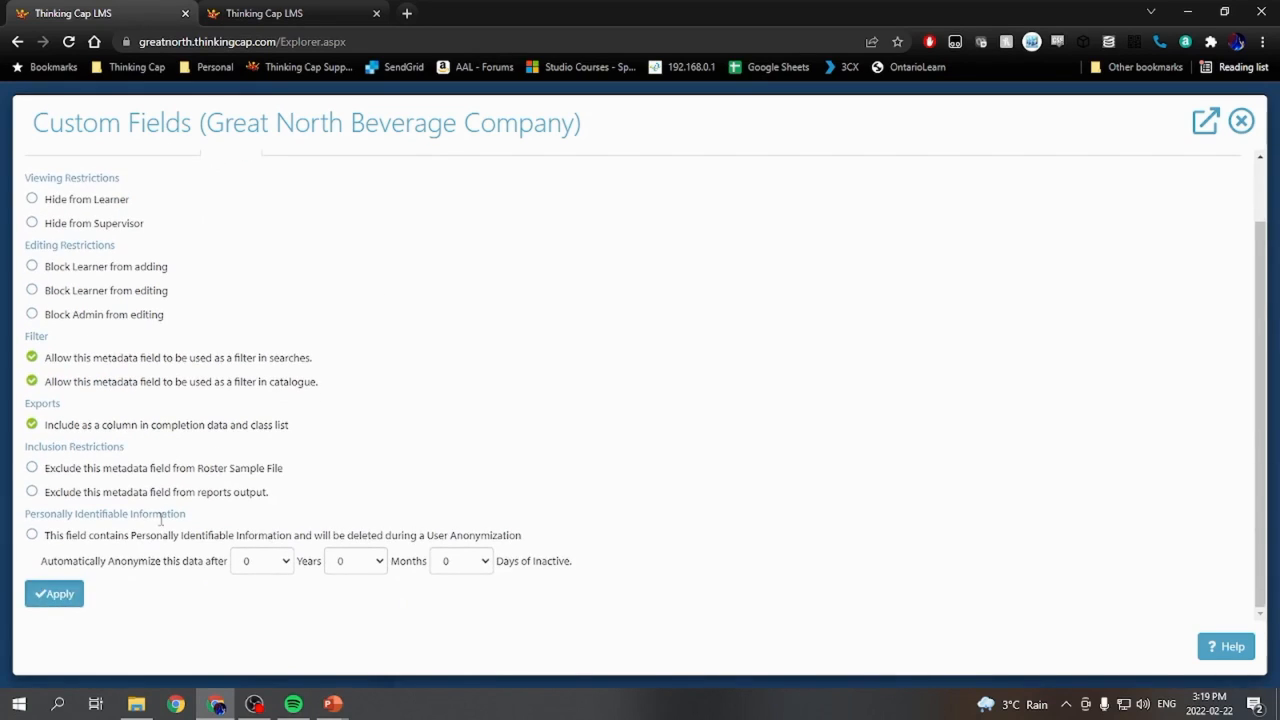
{"action": "left_click", "coordinate": [55, 595]}
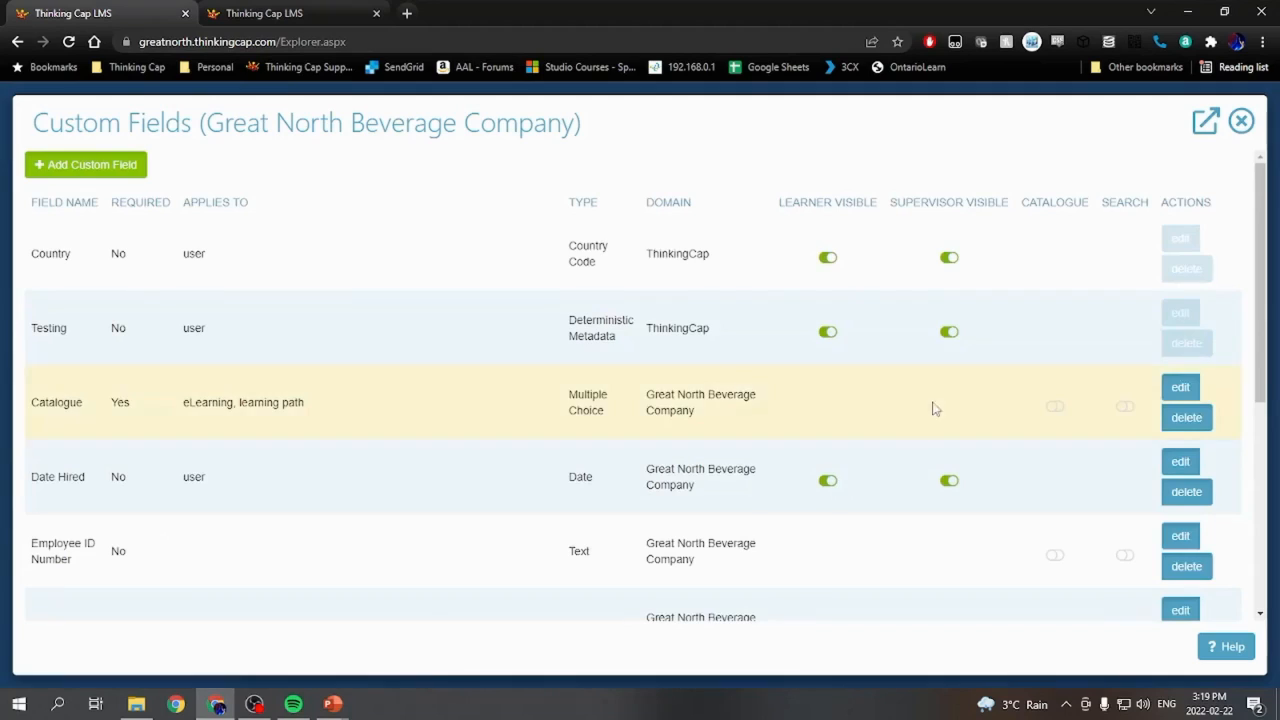